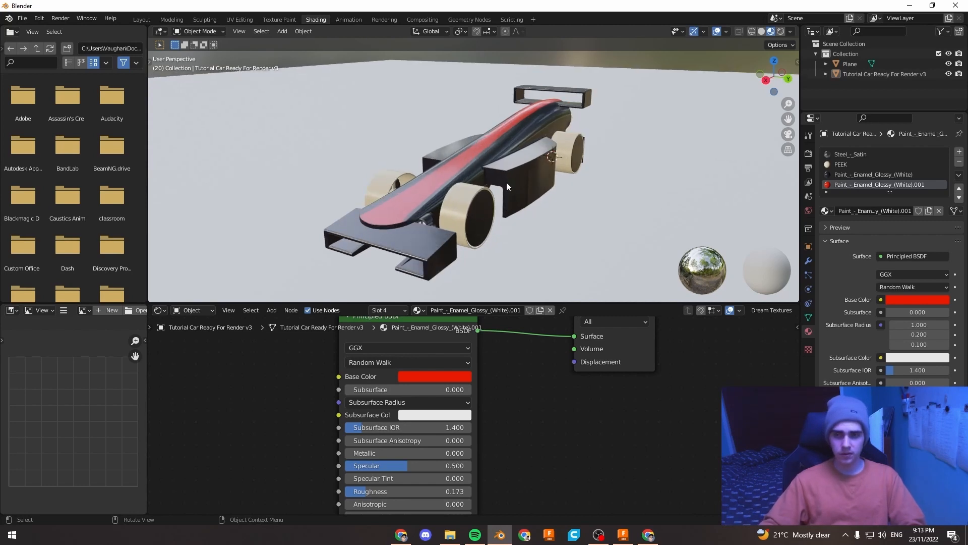
Switch the 3D viewport shading from Material Preview to Rendered and view the car on its ground plane.
{"action": "middle_click_drag", "start_coordinate": [600, 204], "coordinate": [569, 182]}
{"action": "scroll", "coordinate": [562, 181], "scroll_direction": "down", "scroll_amount": 2}
{"action": "left_click", "coordinate": [571, 187]}
{"action": "left_click", "coordinate": [603, 80]}
{"action": "middle_click_drag", "start_coordinate": [602, 80], "coordinate": [550, 194]}
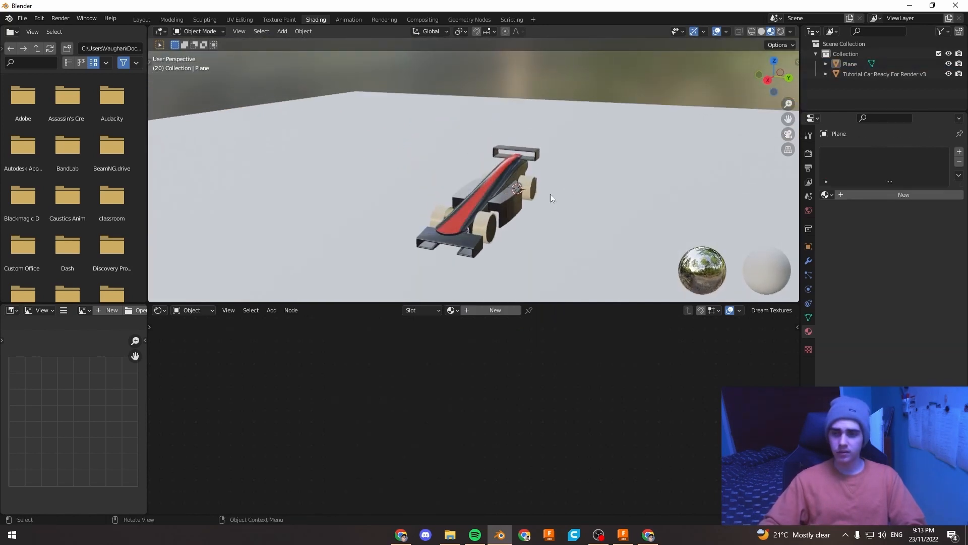
{"action": "left_click", "coordinate": [495, 189]}
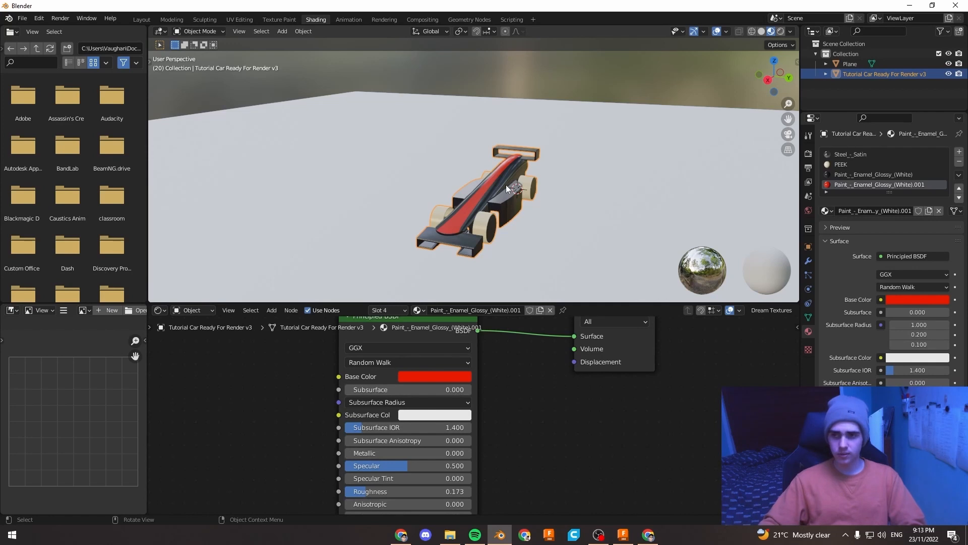
{"action": "key", "text": "z"}
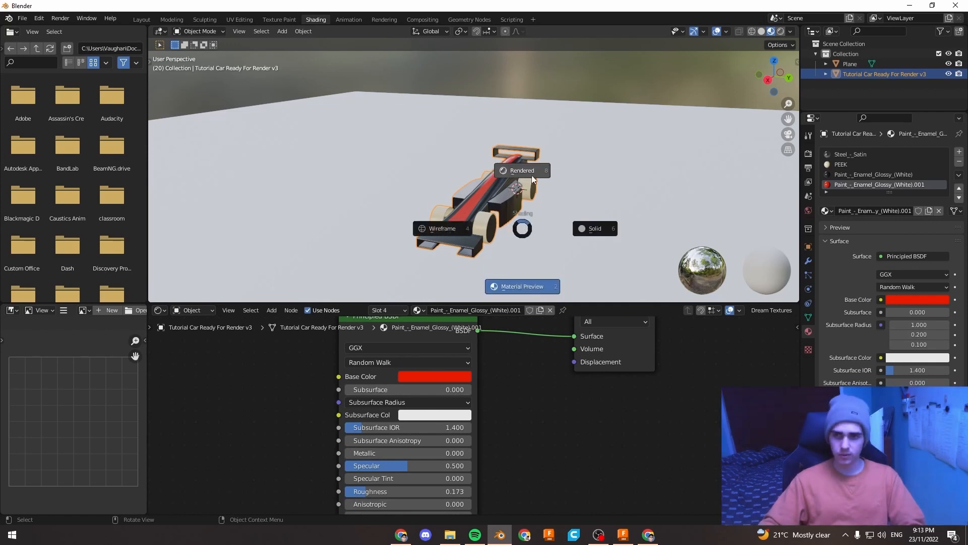
{"action": "left_click", "coordinate": [532, 175]}
{"action": "left_click", "coordinate": [583, 72]}
{"action": "middle_click_drag", "start_coordinate": [583, 72], "coordinate": [576, 192]}
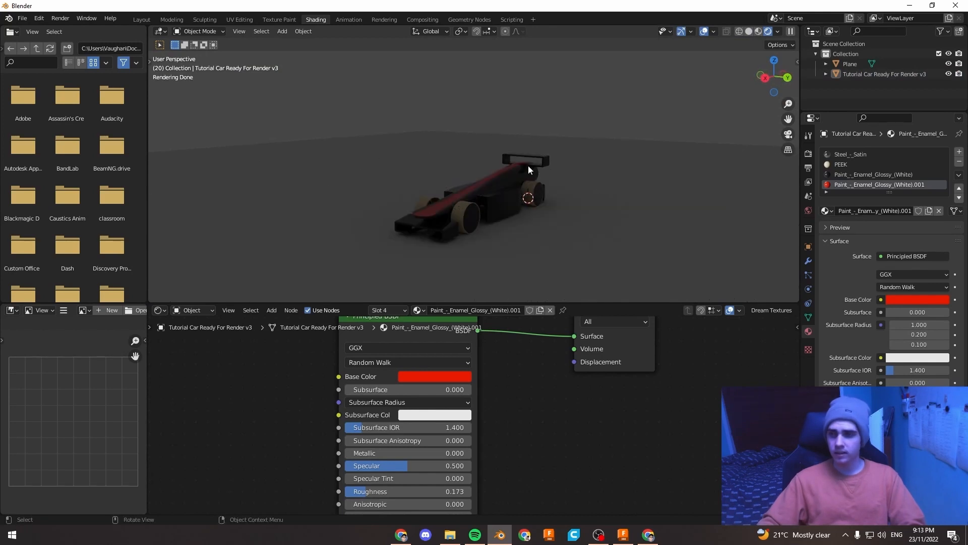
Open the World properties and look at the background colour in its colour picker.
{"action": "left_click", "coordinate": [808, 211]}
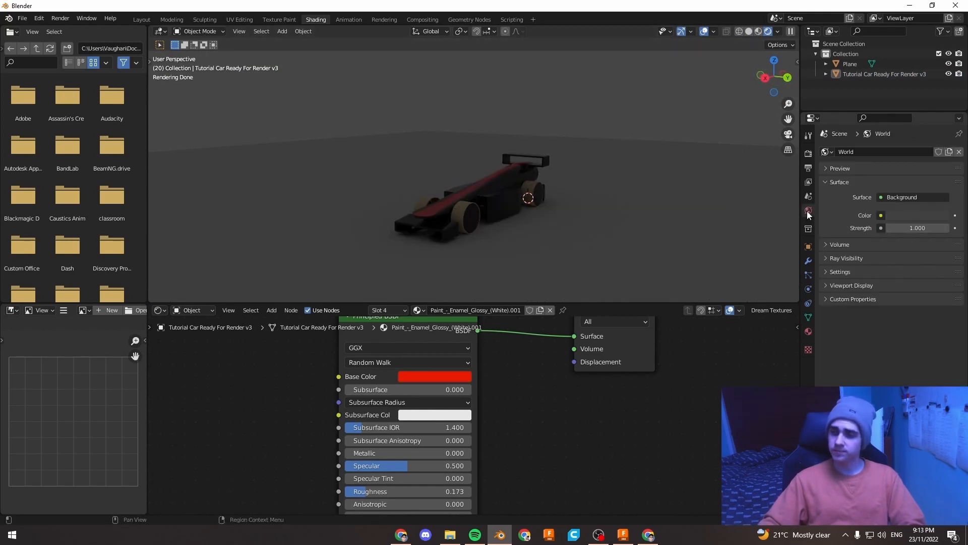
{"action": "left_click", "coordinate": [895, 216]}
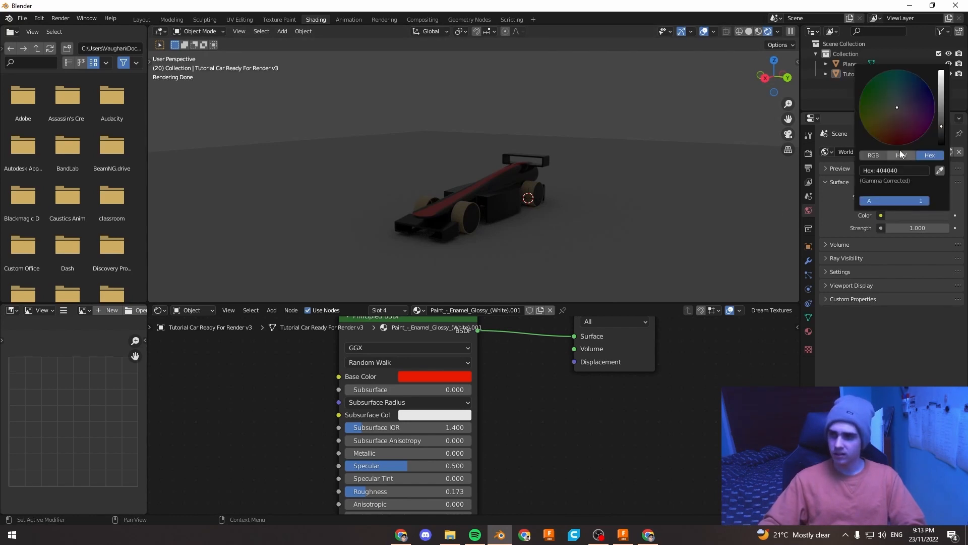
{"action": "middle_click_drag", "start_coordinate": [777, 182], "coordinate": [236, 134]}
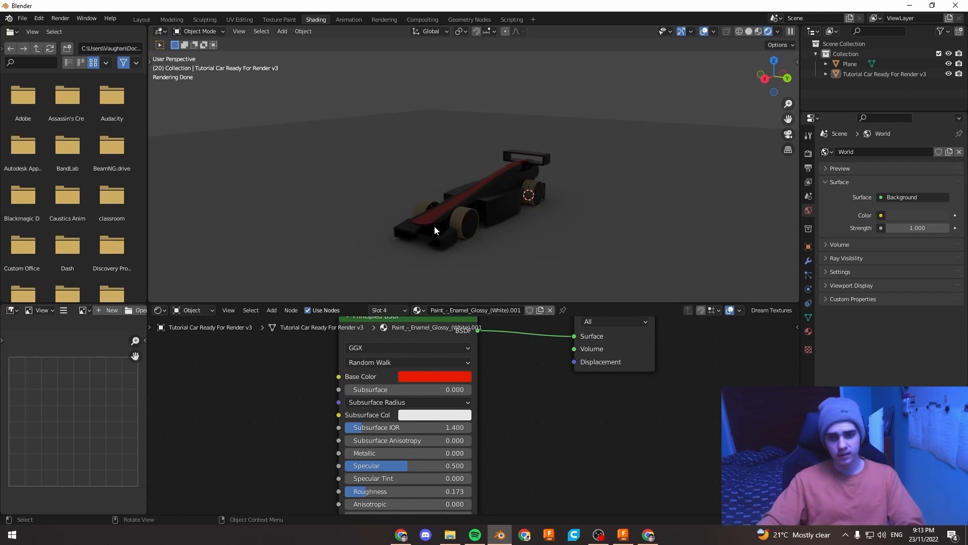
Switch to Chrome, search for "HDRI HAVEN" and open the HDRI collection on Poly Haven.
{"action": "key", "text": "alt+Tab"}
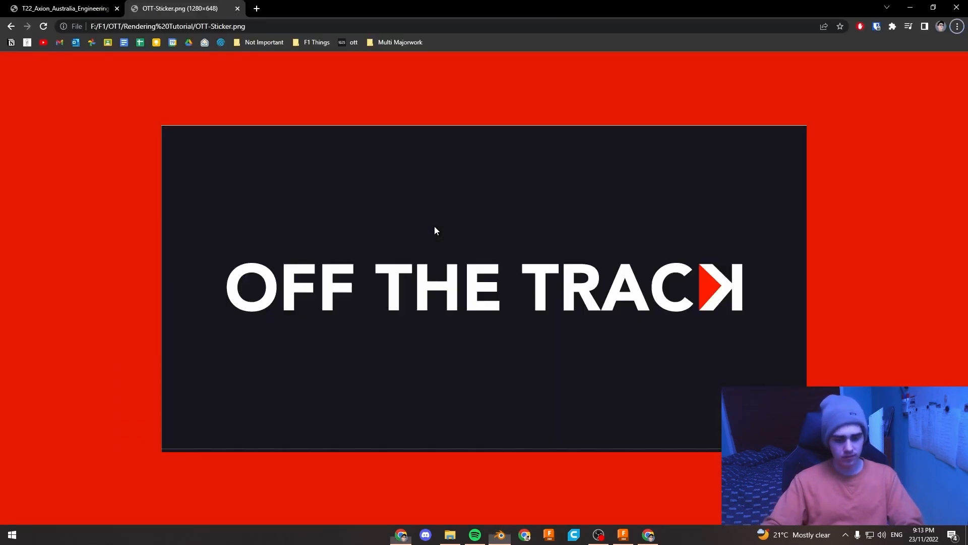
{"action": "key", "text": "ctrl+l"}
{"action": "type", "text": "HDRI HAVEN"}
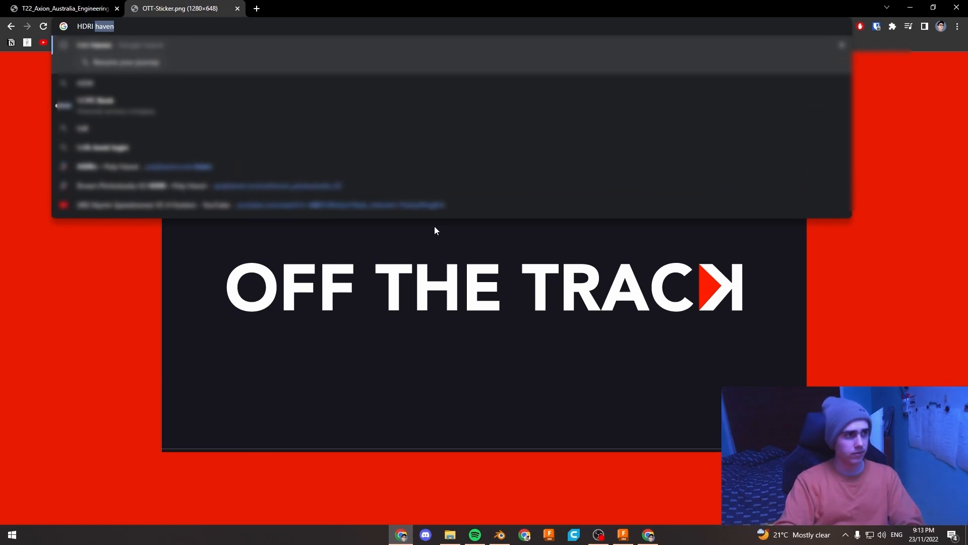
{"action": "key", "text": "Return"}
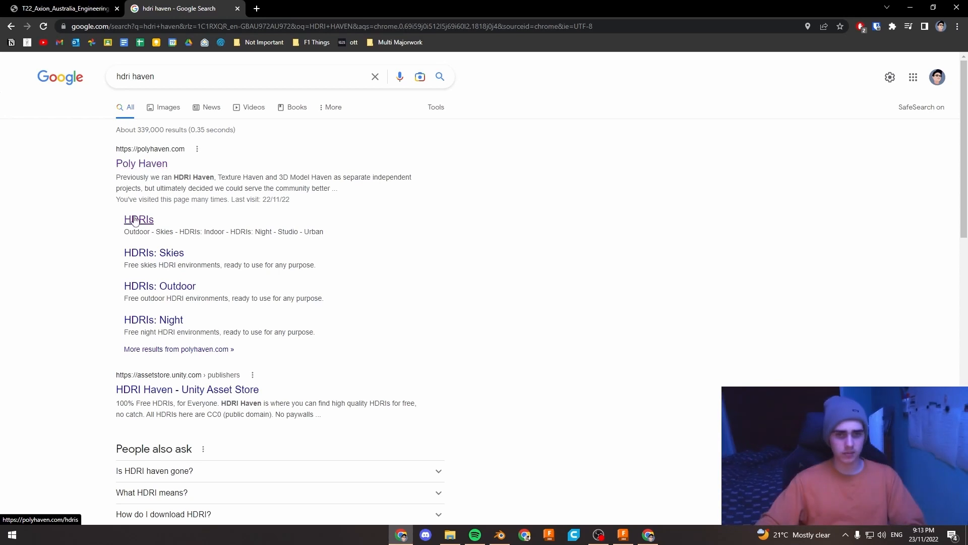
{"action": "left_click", "coordinate": [140, 164]}
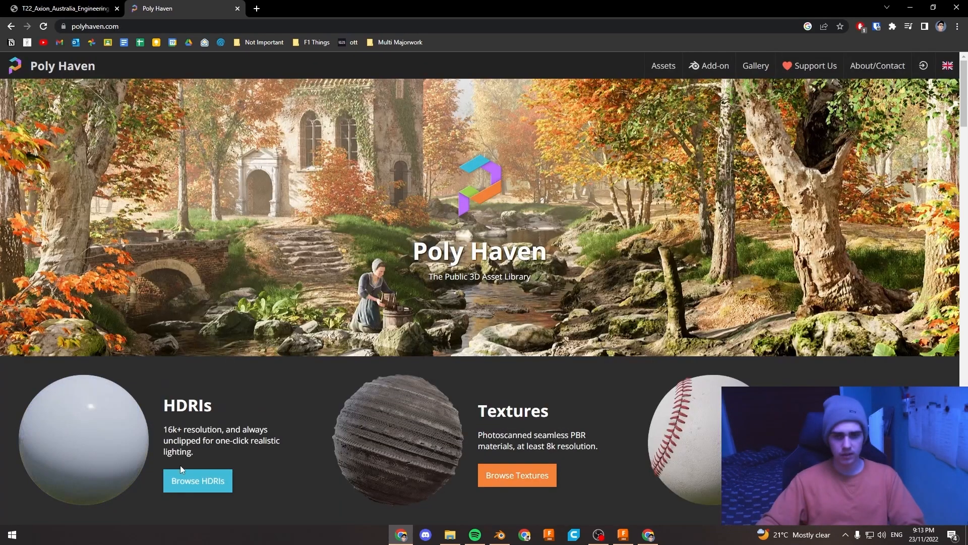
{"action": "left_click", "coordinate": [184, 482]}
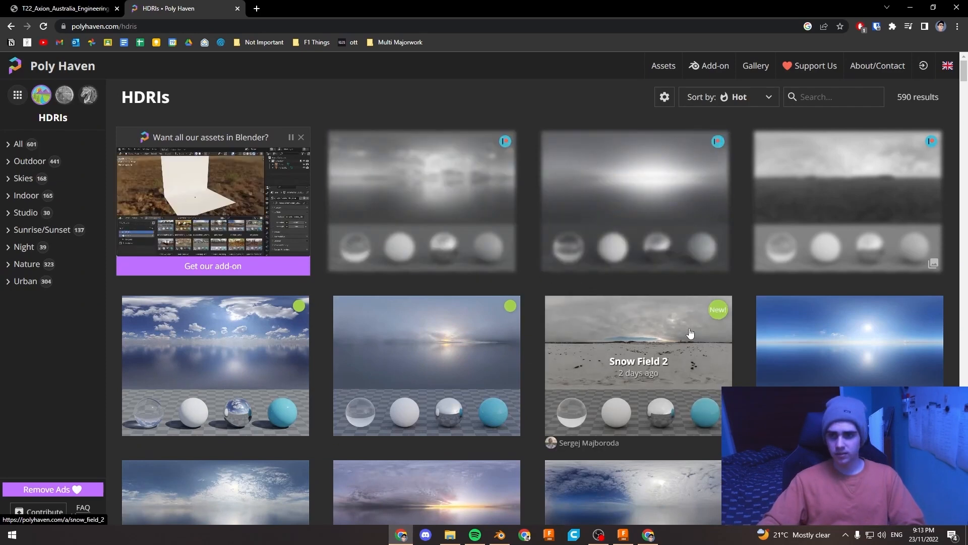
Browse the Poly Haven HDRIs and open the J&E Gray Park HDRI page.
{"action": "scroll", "coordinate": [512, 343], "scroll_direction": "down", "scroll_amount": 10}
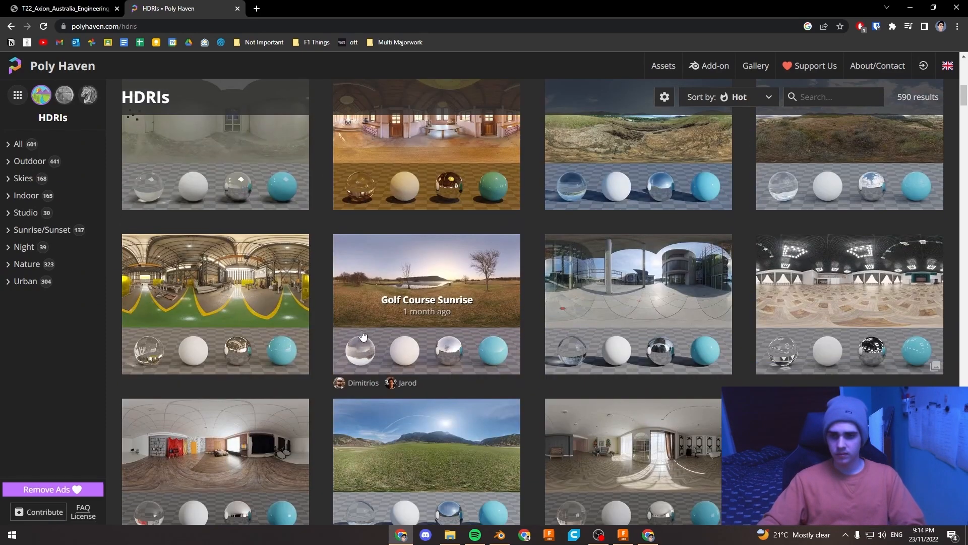
{"action": "scroll", "coordinate": [362, 336], "scroll_direction": "down", "scroll_amount": 10}
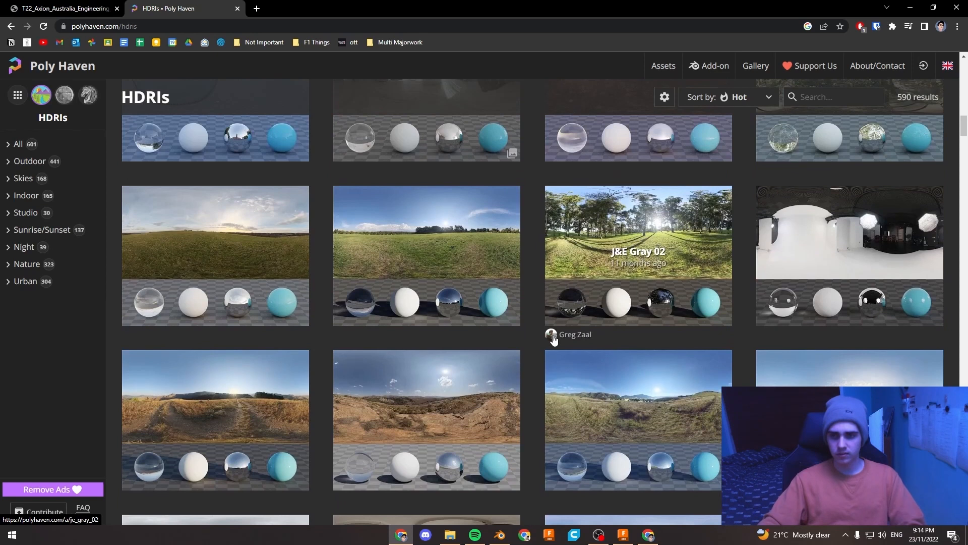
{"action": "left_click", "coordinate": [399, 251]}
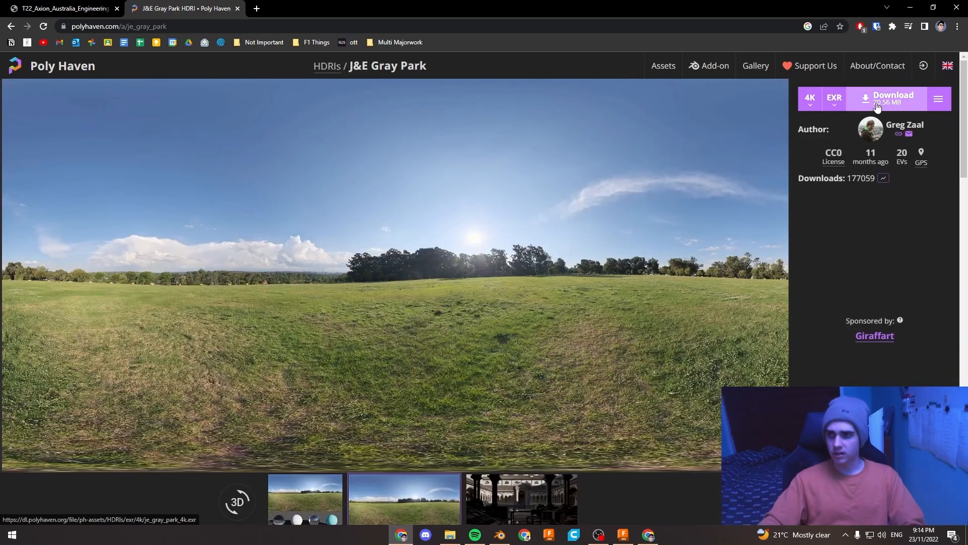
Switch back to Blender and set the world colour to an Environment Texture using adams_place_bridge_2k.hdr.
{"action": "key", "text": "alt+Tab"}
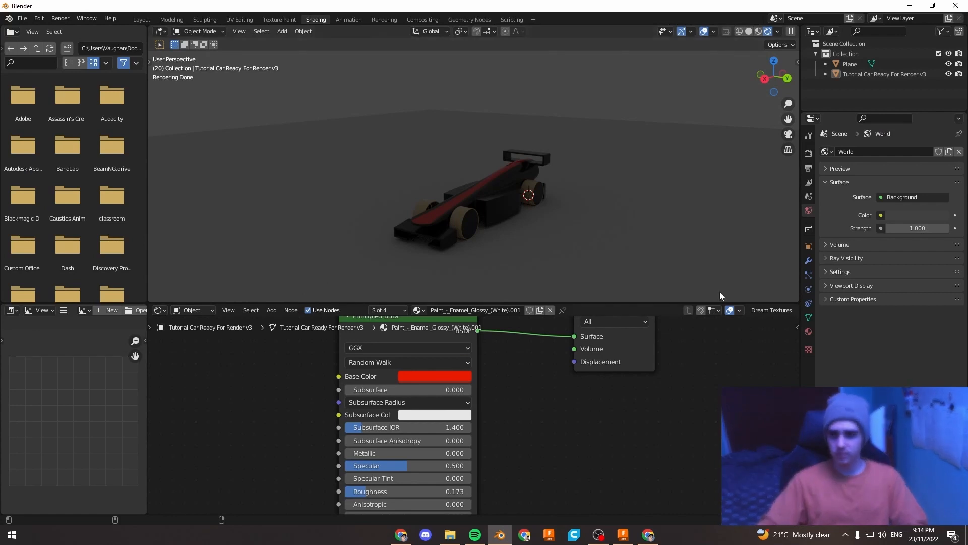
{"action": "left_click", "coordinate": [881, 216]}
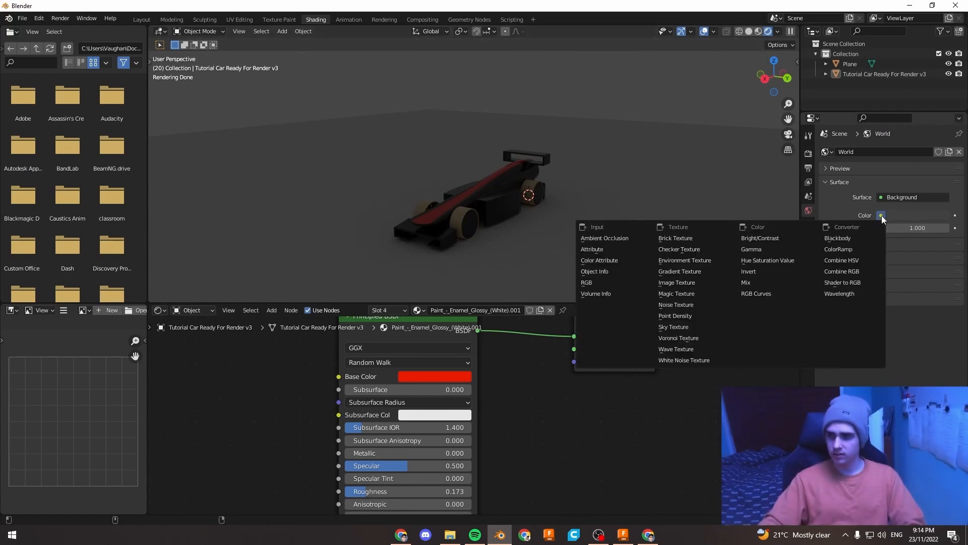
{"action": "left_click", "coordinate": [705, 260]}
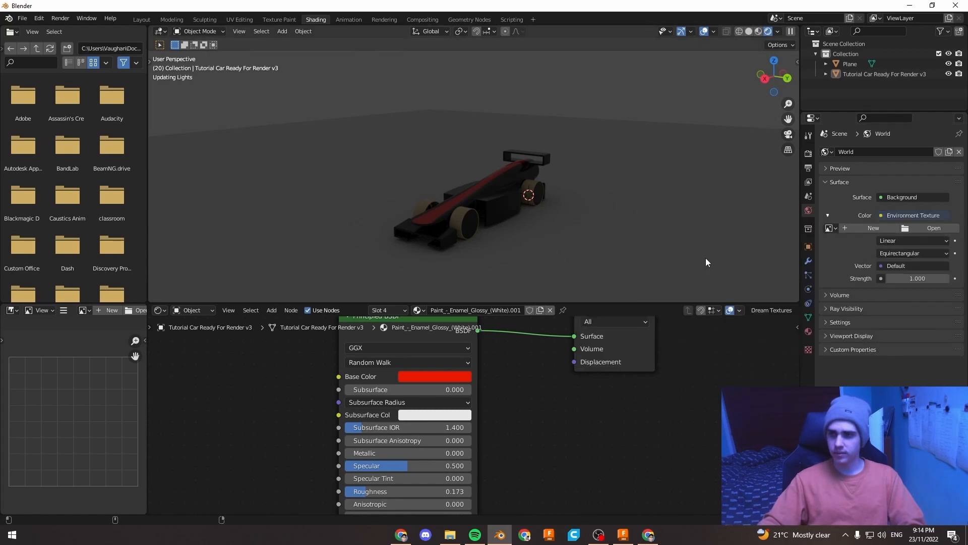
{"action": "left_click", "coordinate": [910, 228]}
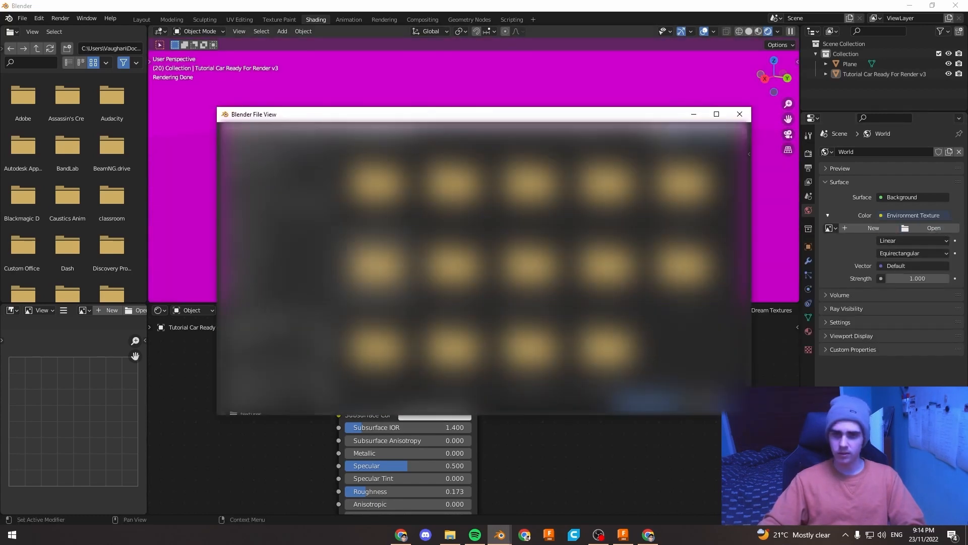
{"action": "left_click", "coordinate": [278, 250]}
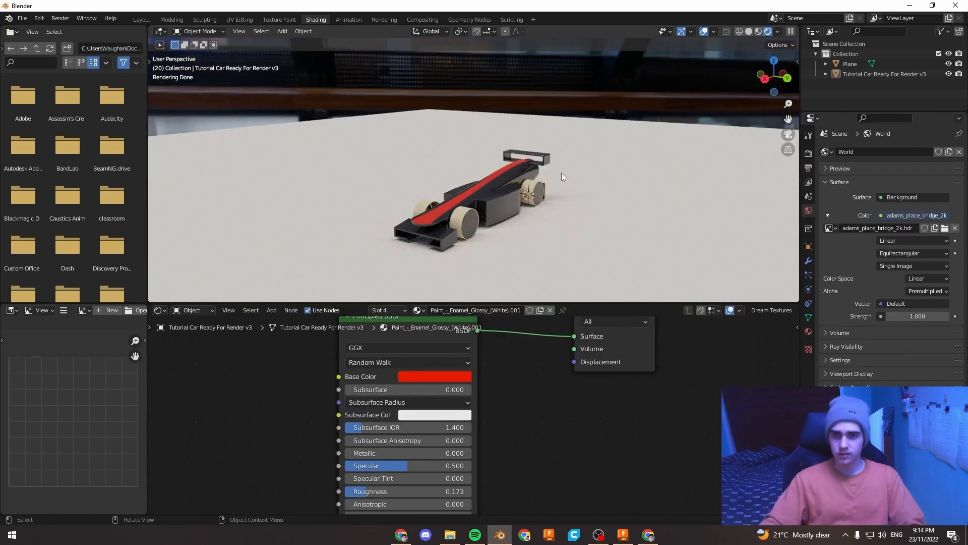
Set the world background strength to 0.400 and check the lighting on the car.
{"action": "middle_click_drag", "start_coordinate": [561, 173], "coordinate": [560, 149]}
{"action": "scroll", "coordinate": [518, 182], "scroll_direction": "up", "scroll_amount": 3}
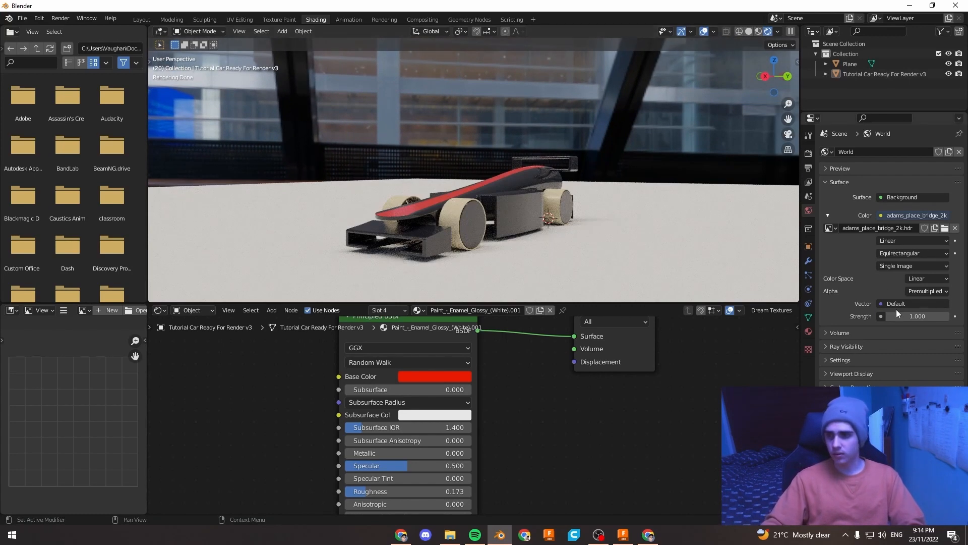
{"action": "left_click_drag", "start_coordinate": [924, 316], "coordinate": [904, 315]}
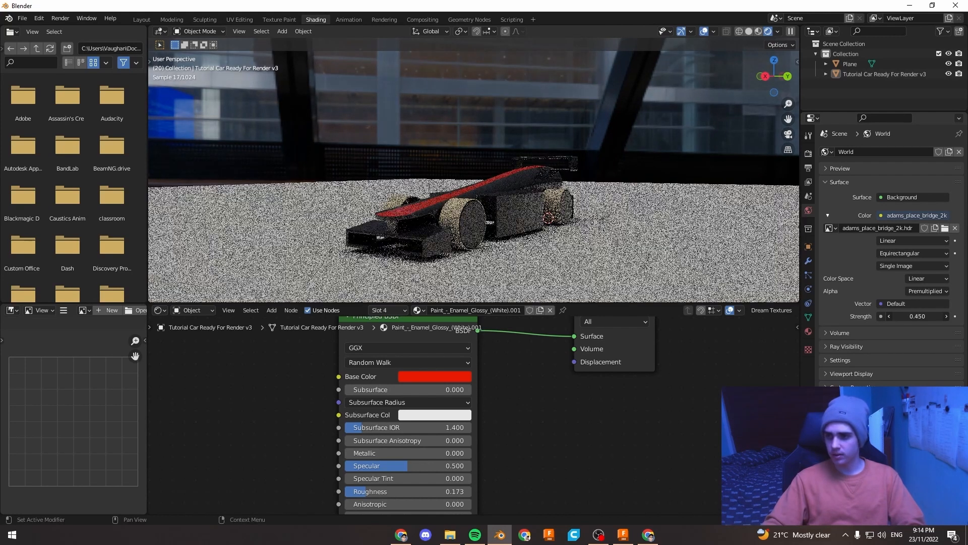
{"action": "left_click", "coordinate": [916, 316]}
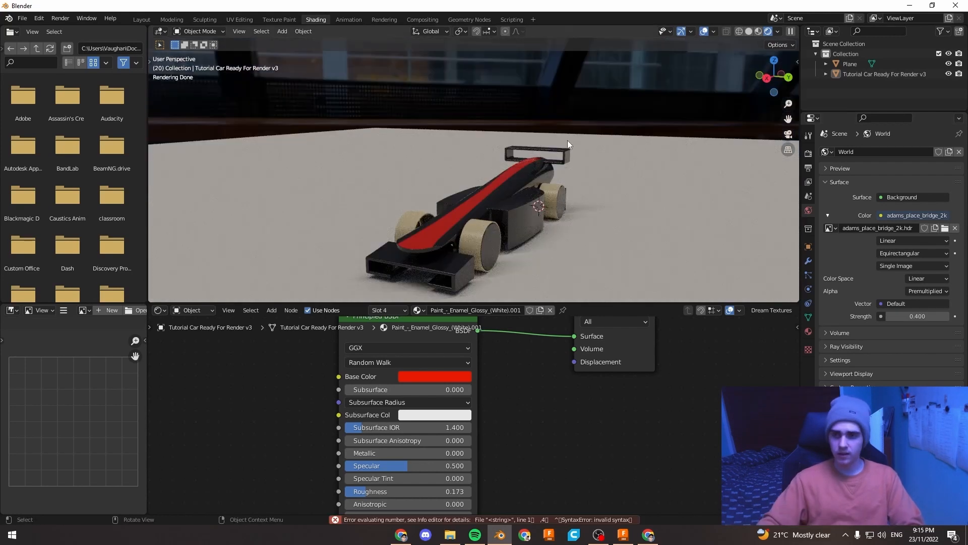
{"action": "middle_click_drag", "start_coordinate": [568, 141], "coordinate": [472, 189]}
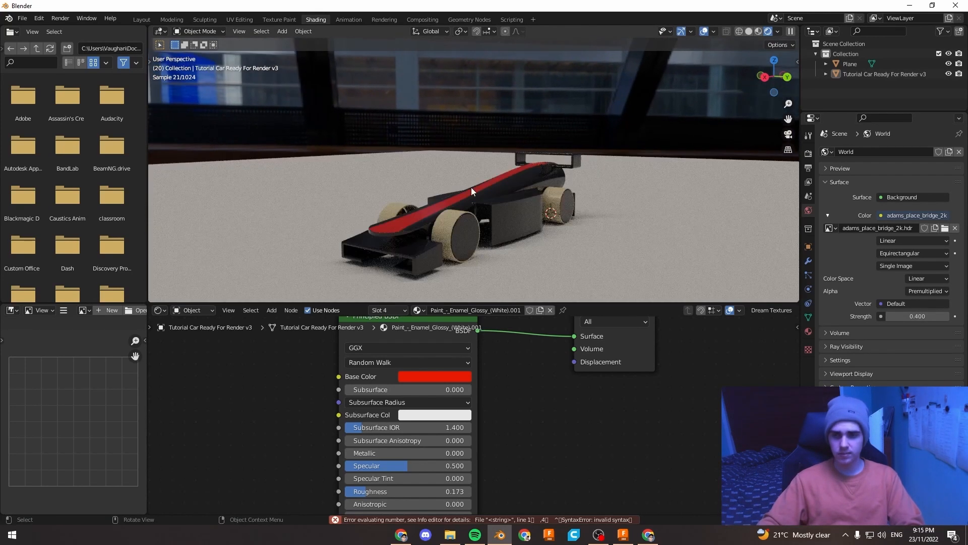
{"action": "middle_click_drag", "start_coordinate": [539, 199], "coordinate": [520, 179]}
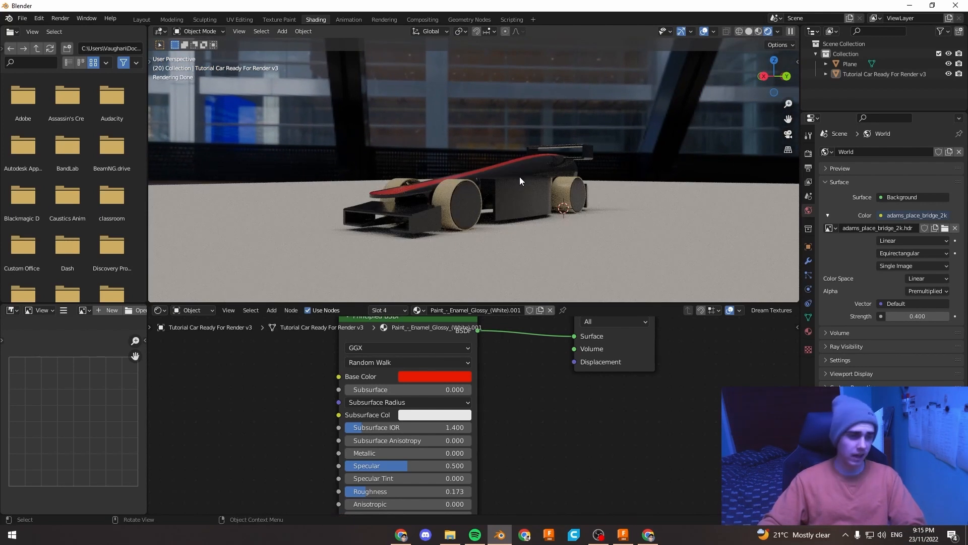
Select the car, enable the Lighting: Tri-lighting add-on in the preferences and save the preferences.
{"action": "left_click", "coordinate": [519, 178]}
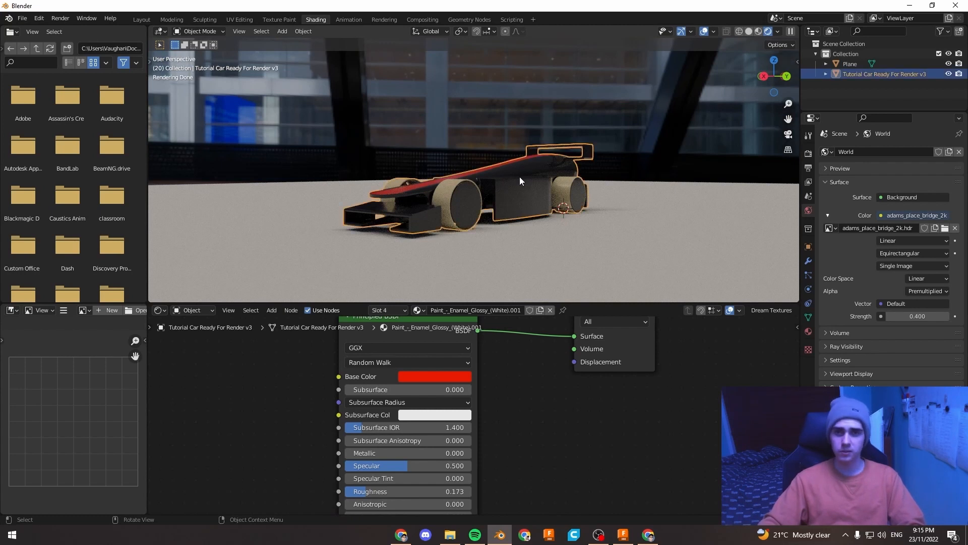
{"action": "left_click", "coordinate": [40, 19]}
{"action": "left_click", "coordinate": [51, 161]}
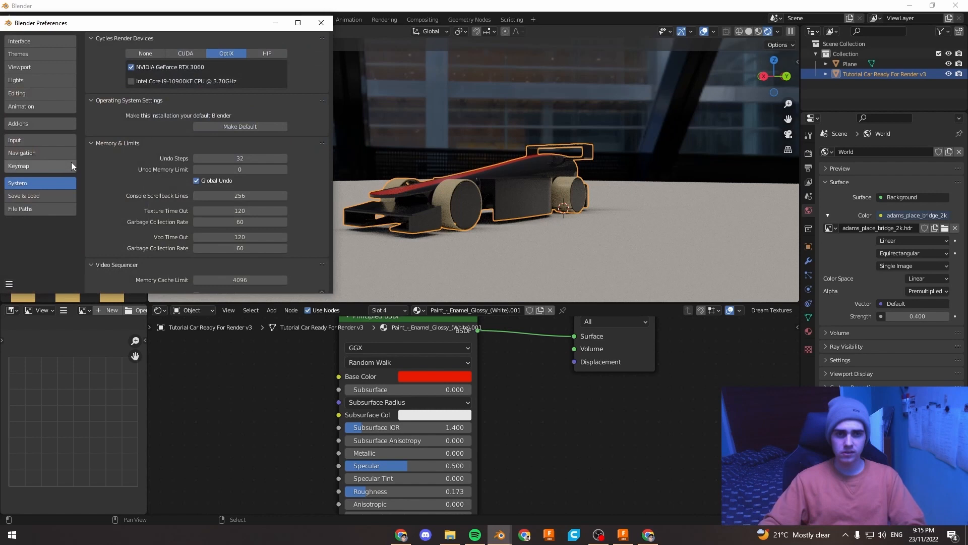
{"action": "left_click", "coordinate": [33, 126]}
{"action": "left_click", "coordinate": [280, 52]}
{"action": "type", "text": "t"}
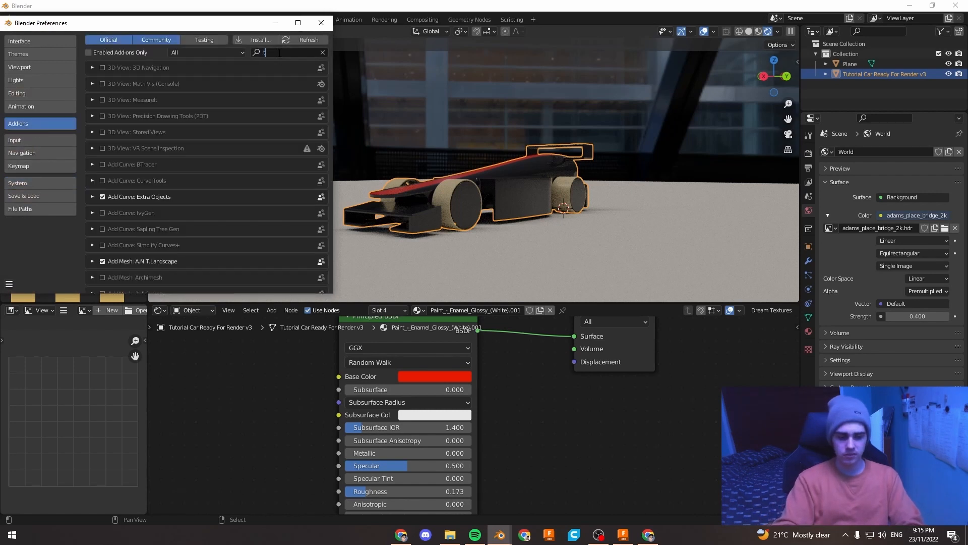
{"action": "type", "text": "ri-l"}
{"action": "key", "text": "Return"}
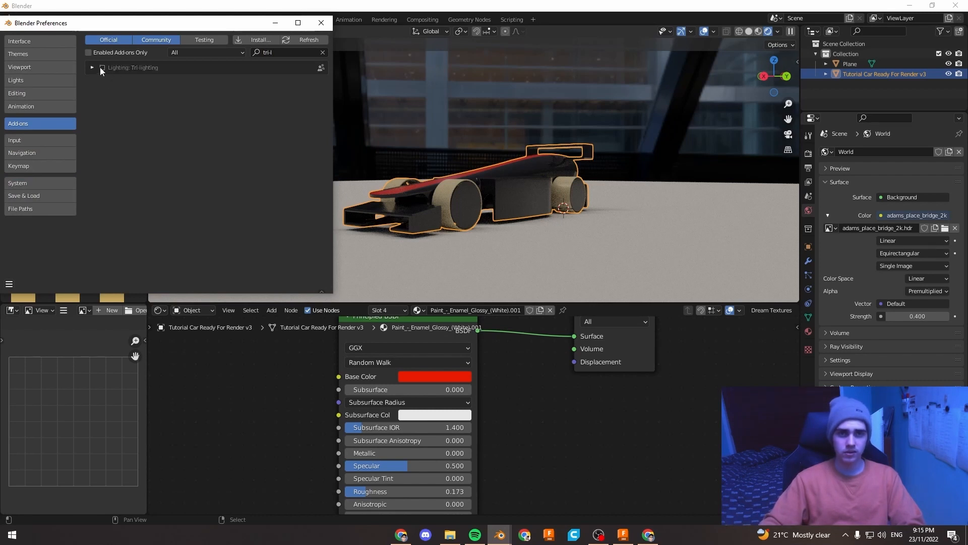
{"action": "left_click", "coordinate": [9, 284]}
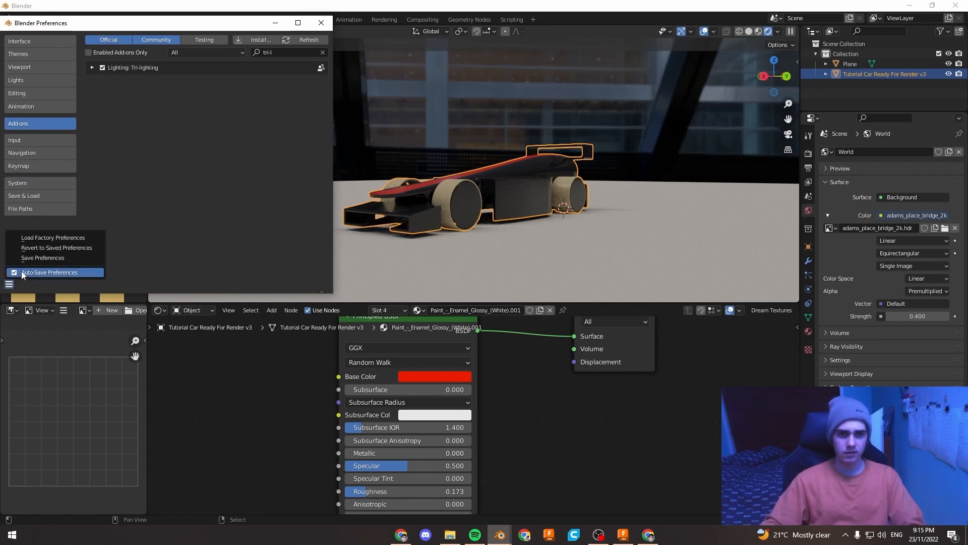
{"action": "left_click", "coordinate": [30, 261]}
{"action": "left_click", "coordinate": [320, 24]}
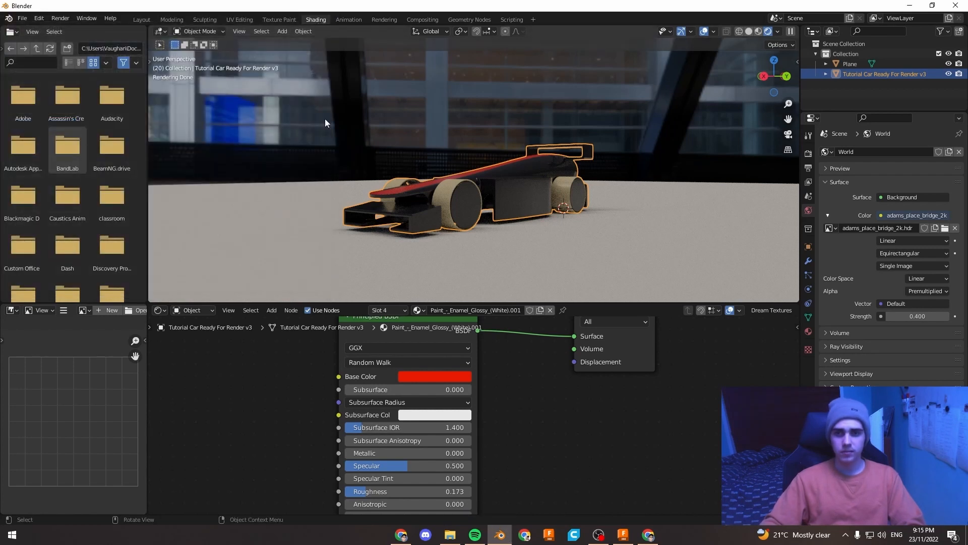
Add a three-point Tri-Lighting setup with key, fill and back lamps around the selected car.
{"action": "middle_click_drag", "start_coordinate": [498, 180], "coordinate": [498, 189]}
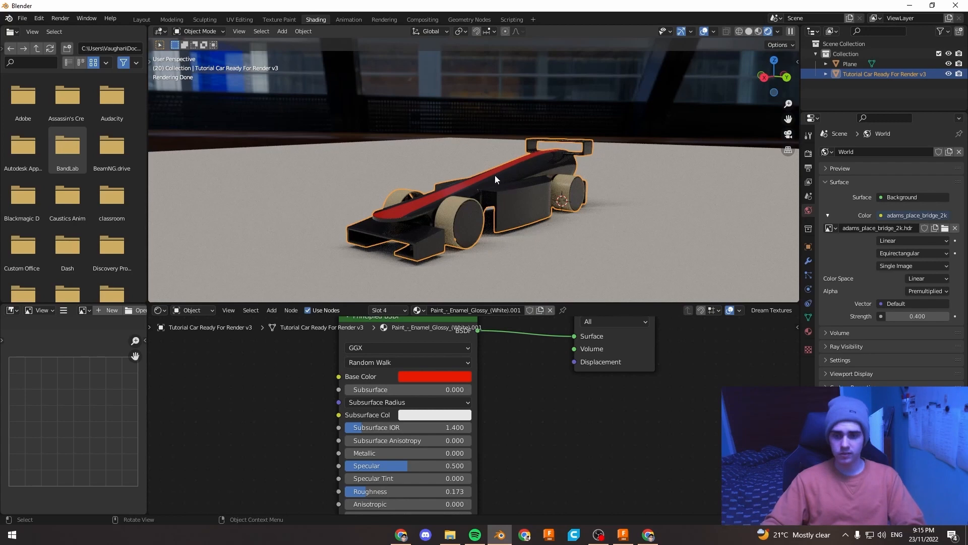
{"action": "key", "text": "shift+a"}
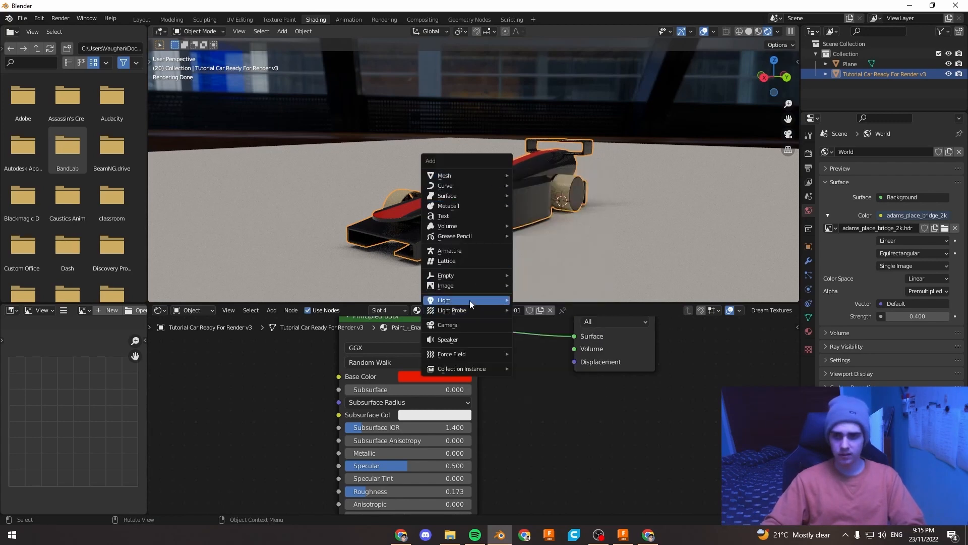
{"action": "mouse_move", "coordinate": [470, 300]}
{"action": "left_click", "coordinate": [537, 343]}
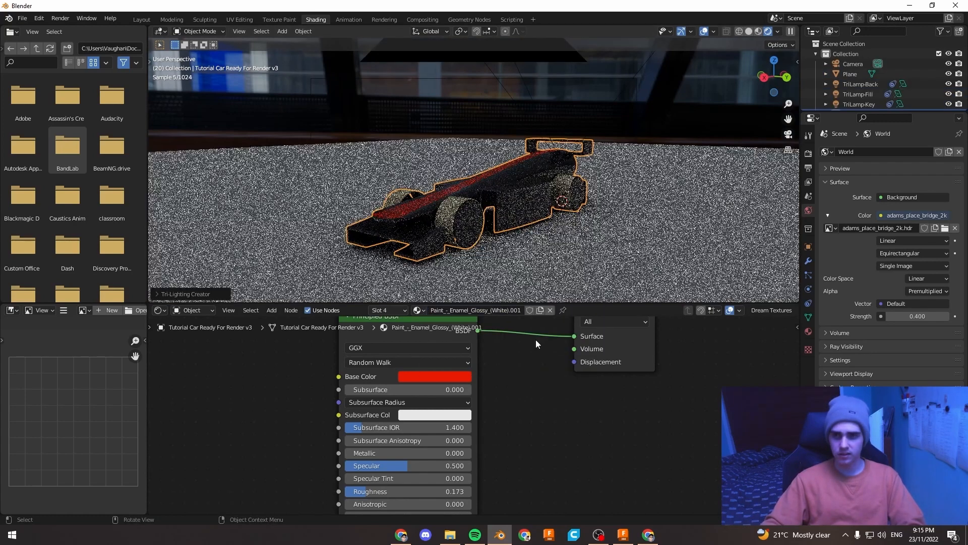
{"action": "scroll", "coordinate": [499, 205], "scroll_direction": "down", "scroll_amount": 6}
{"action": "scroll", "coordinate": [499, 203], "scroll_direction": "down", "scroll_amount": 3}
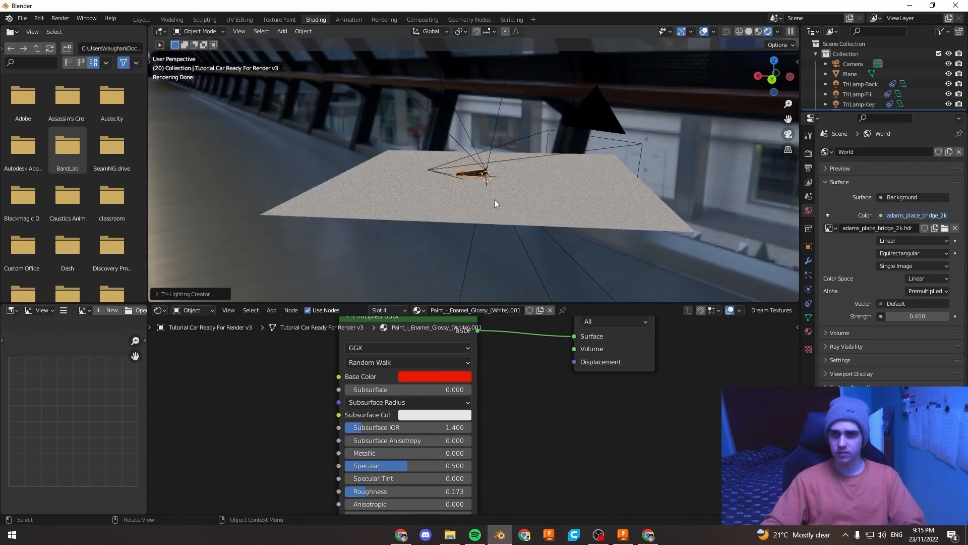
Open the Tri-Lighting settings and set the lamps' height to 0.25 and their distance to 0.55 m.
{"action": "scroll", "coordinate": [482, 197], "scroll_direction": "down", "scroll_amount": 10}
{"action": "scroll", "coordinate": [456, 140], "scroll_direction": "up", "scroll_amount": 8}
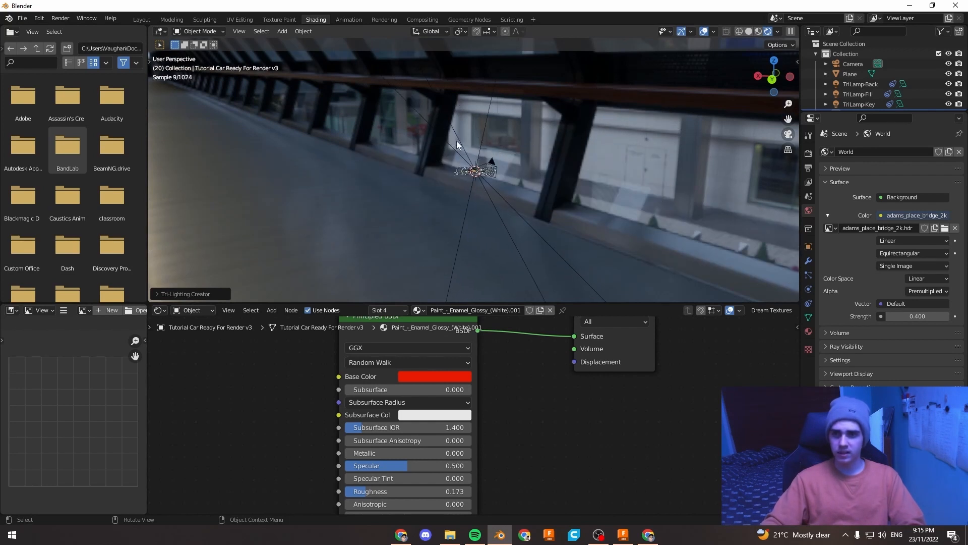
{"action": "middle_click_drag", "start_coordinate": [498, 226], "coordinate": [454, 170], "text": "shift"}
{"action": "left_click", "coordinate": [157, 294]}
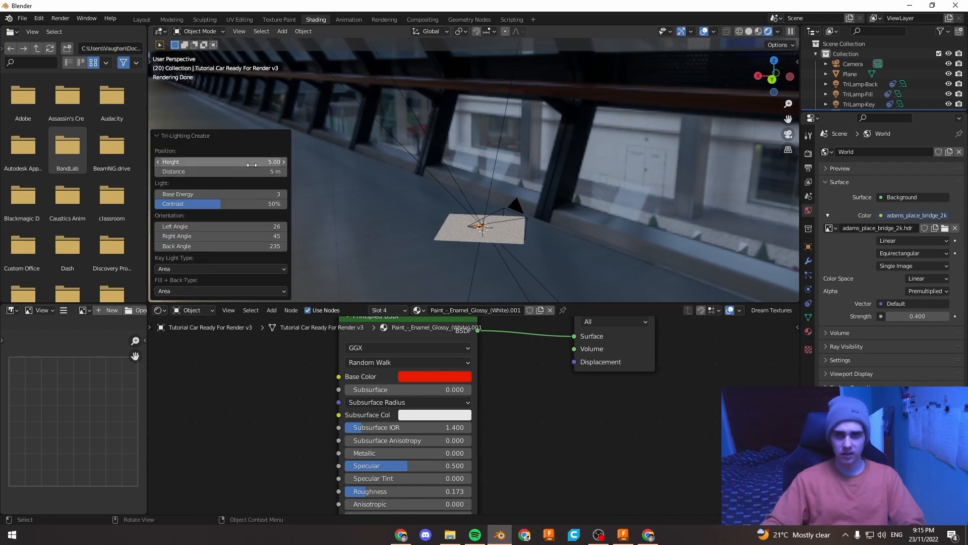
{"action": "left_click_drag", "start_coordinate": [252, 165], "coordinate": [212, 165]}
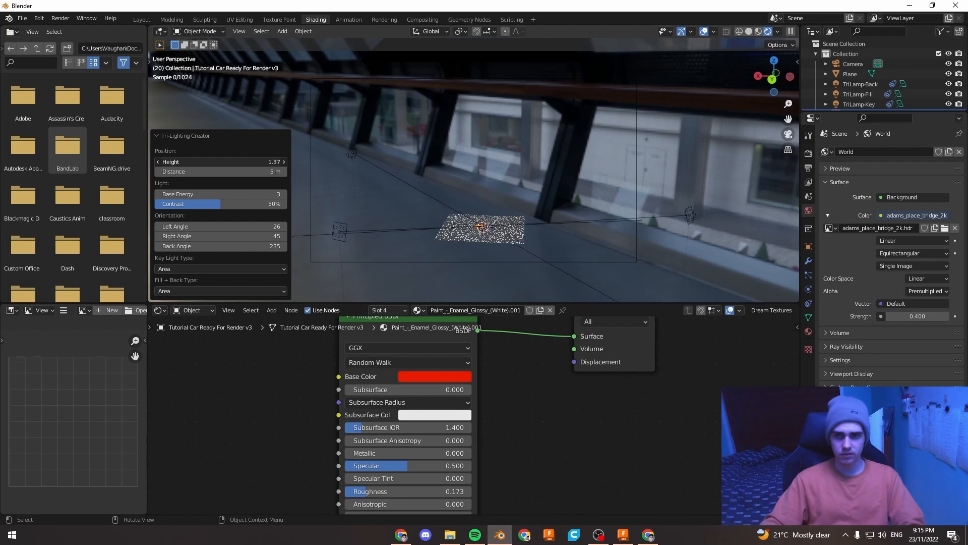
{"action": "left_click", "coordinate": [254, 162]}
{"action": "type", "text": "1"}
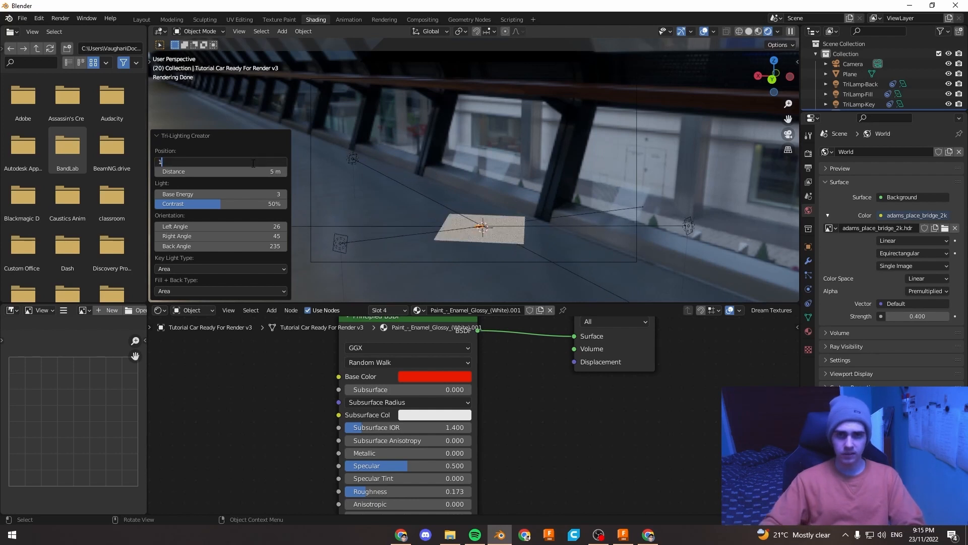
{"action": "key", "text": "Return"}
{"action": "left_click_drag", "start_coordinate": [253, 172], "coordinate": [152, 172]}
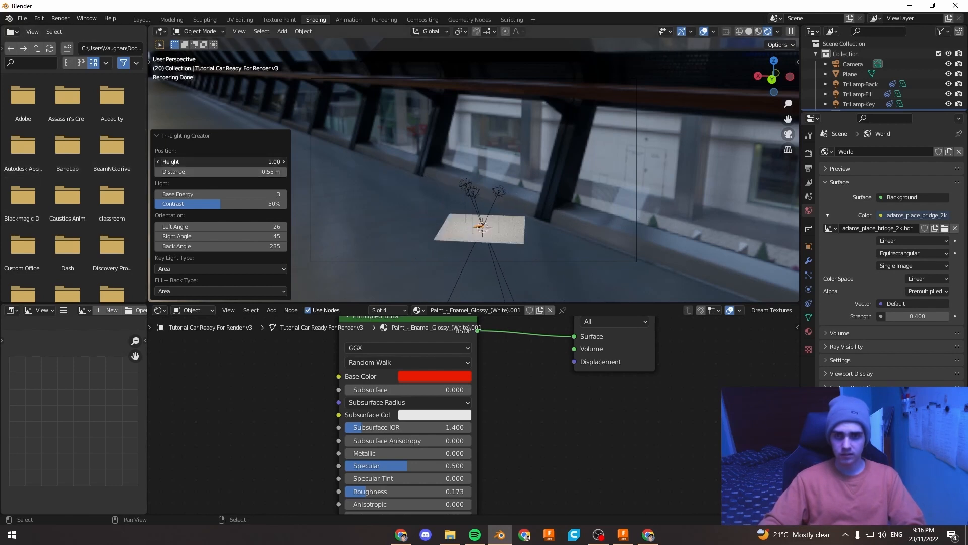
{"action": "left_click_drag", "start_coordinate": [221, 162], "coordinate": [184, 162]}
Set the Tri-Lighting base energy to 2 and the contrast to 83%, checking the light on the car.
{"action": "scroll", "coordinate": [578, 213], "scroll_direction": "up", "scroll_amount": 3}
{"action": "middle_click_drag", "start_coordinate": [477, 222], "coordinate": [457, 179], "text": "shift"}
{"action": "scroll", "coordinate": [488, 229], "scroll_direction": "up", "scroll_amount": 3}
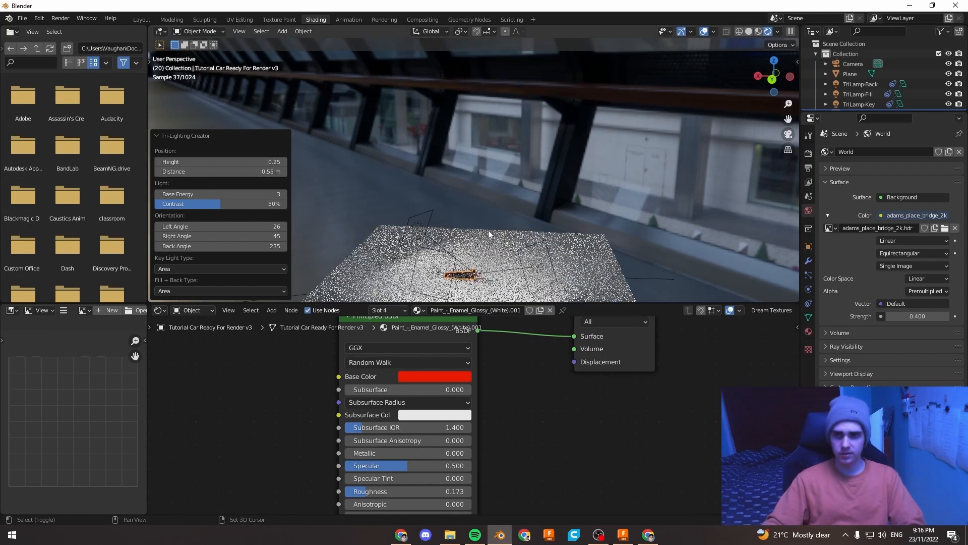
{"action": "middle_click_drag", "start_coordinate": [488, 230], "coordinate": [497, 193]}
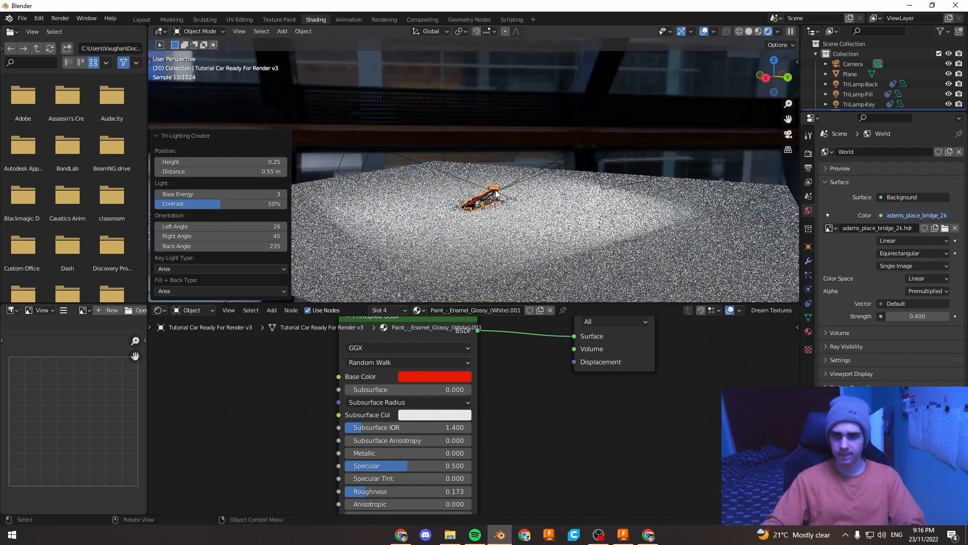
{"action": "scroll", "coordinate": [497, 193], "scroll_direction": "up", "scroll_amount": 6}
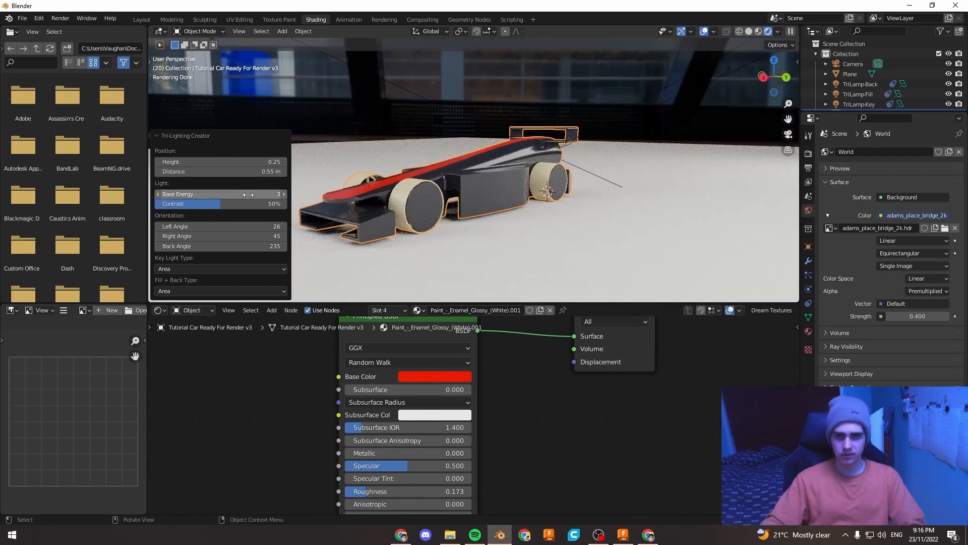
{"action": "mouse_move", "coordinate": [248, 194]}
{"action": "left_mouse_down"}
{"action": "mouse_move", "coordinate": [233, 194]}
{"action": "mouse_move", "coordinate": [242, 195]}
{"action": "left_mouse_up"}
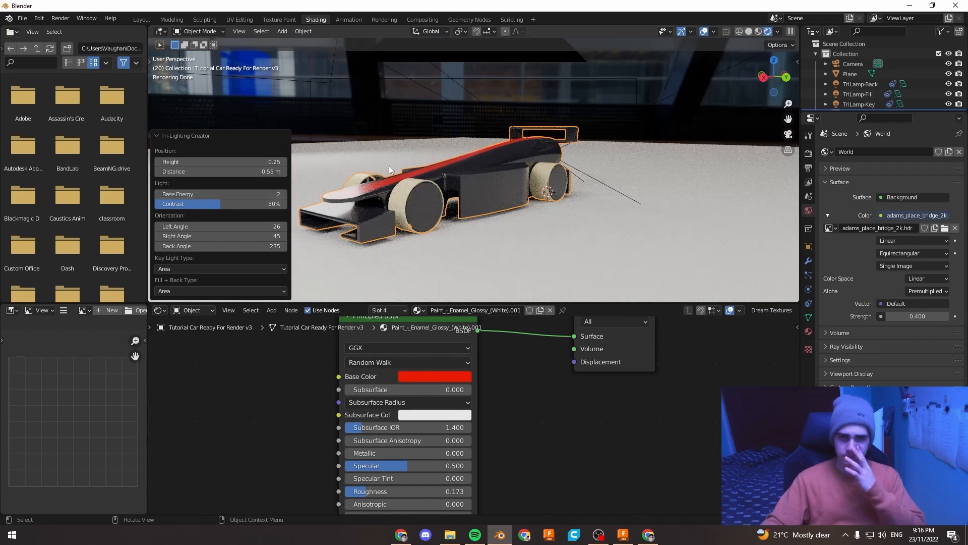
{"action": "scroll", "coordinate": [399, 170], "scroll_direction": "down", "scroll_amount": 6}
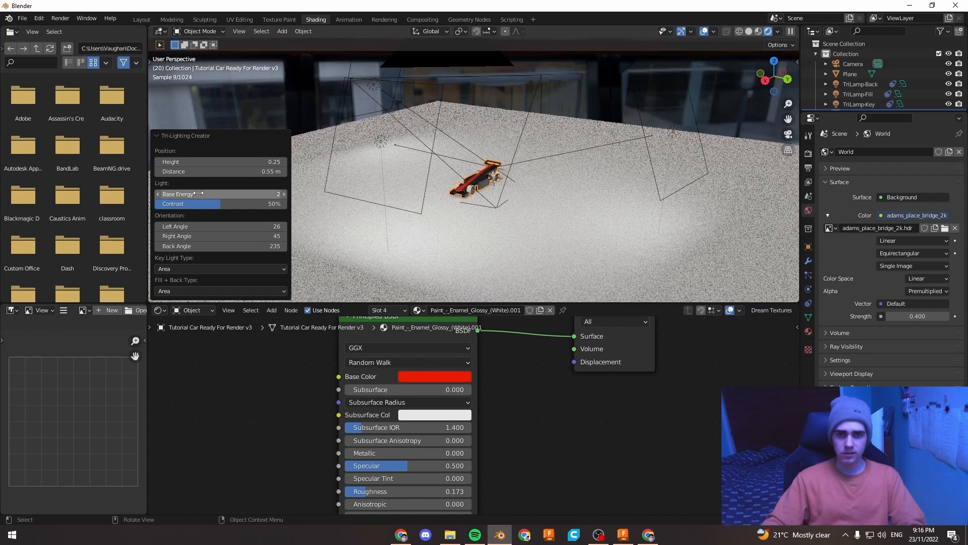
{"action": "left_click_drag", "start_coordinate": [199, 204], "coordinate": [279, 207]}
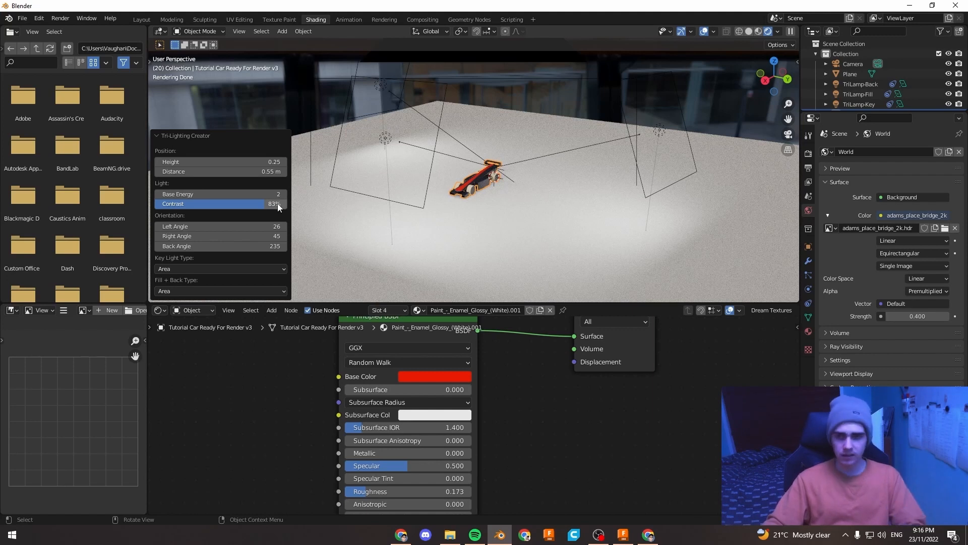
Inspect the lit car and set the lamp orientation to left angle 19, right angle 29 and back angle 211.
{"action": "middle_click_drag", "start_coordinate": [529, 192], "coordinate": [408, 188]}
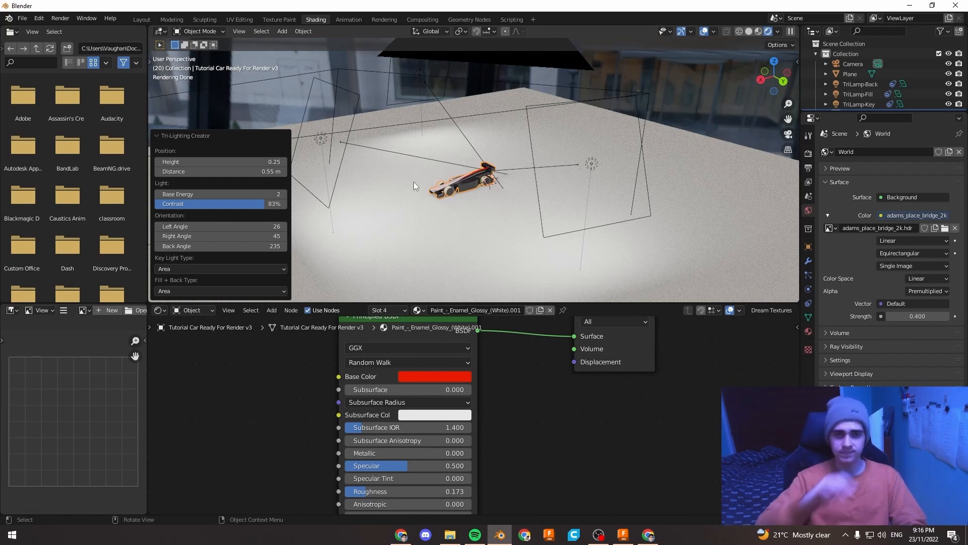
{"action": "middle_click_drag", "start_coordinate": [427, 169], "coordinate": [473, 170]}
{"action": "scroll", "coordinate": [473, 171], "scroll_direction": "up", "scroll_amount": 5}
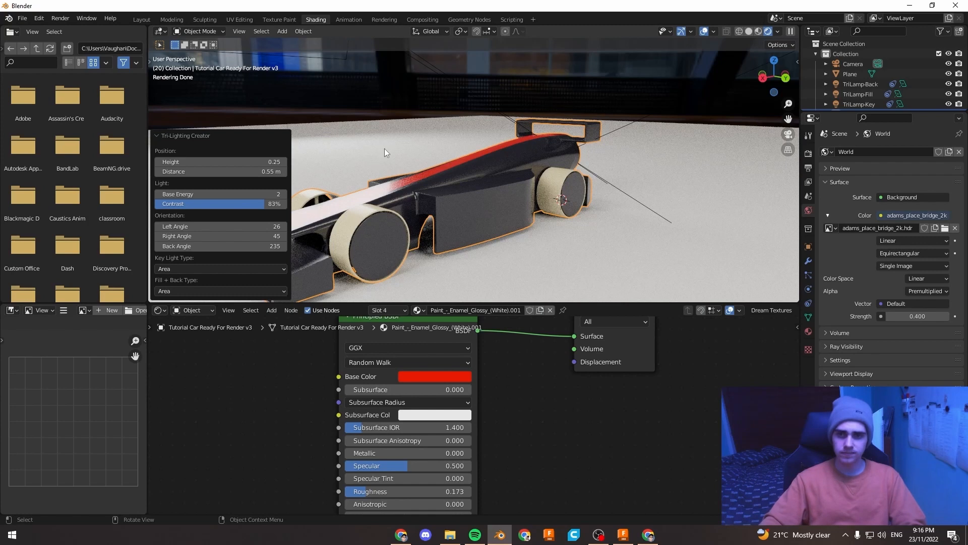
{"action": "scroll", "coordinate": [385, 153], "scroll_direction": "down", "scroll_amount": 4}
{"action": "scroll", "coordinate": [333, 202], "scroll_direction": "down", "scroll_amount": 3}
{"action": "mouse_move", "coordinate": [223, 226]}
{"action": "left_mouse_down"}
{"action": "mouse_move", "coordinate": [234, 227]}
{"action": "mouse_move", "coordinate": [218, 226]}
{"action": "left_mouse_up"}
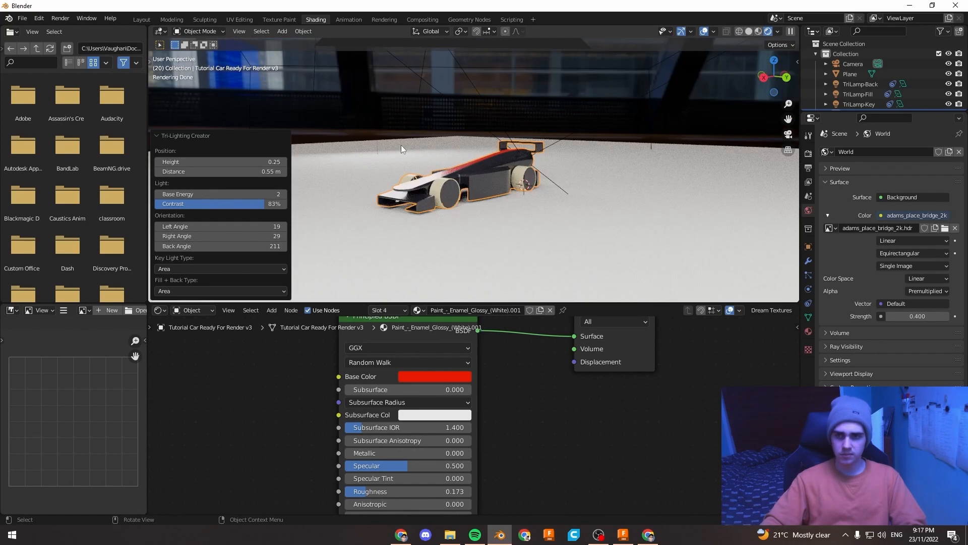
Set the Tri-Lighting base energy to 1, reduce the contrast below 83% and deselect the car.
{"action": "left_click", "coordinate": [159, 196]}
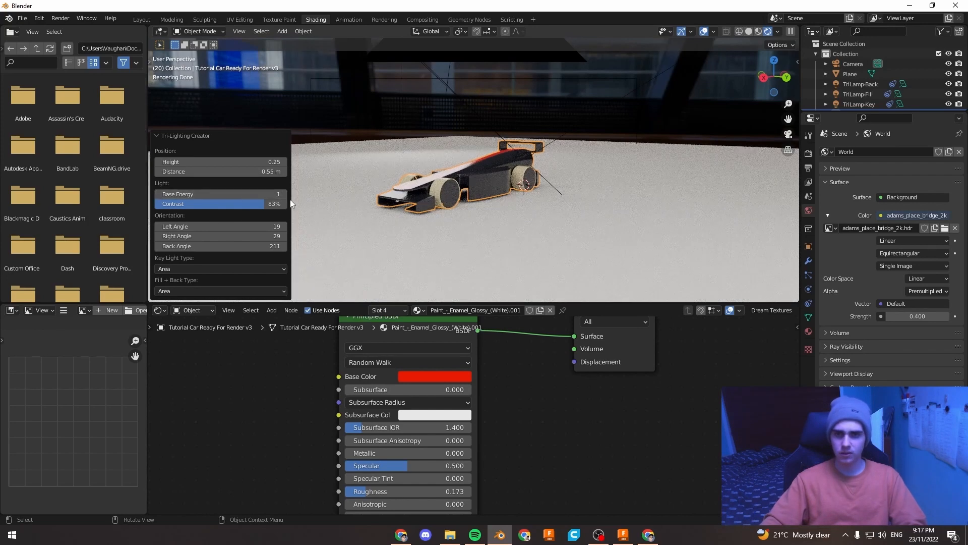
{"action": "left_click_drag", "start_coordinate": [279, 204], "coordinate": [234, 204]}
{"action": "left_click", "coordinate": [389, 127]}
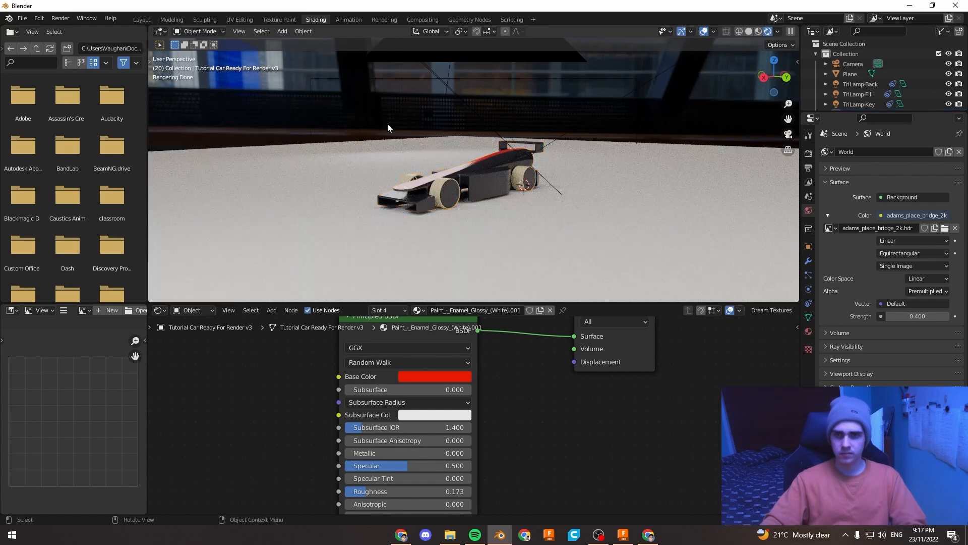